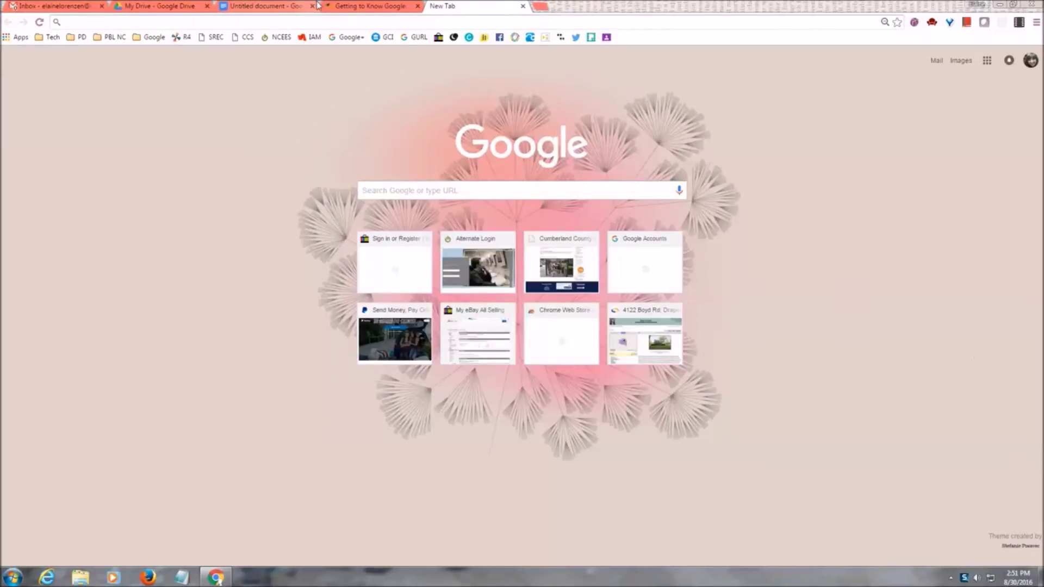
# Step: Search the web for "ngram viewer" and open the Google Books Ngram Viewer page
pyautogui.click(293, 21)
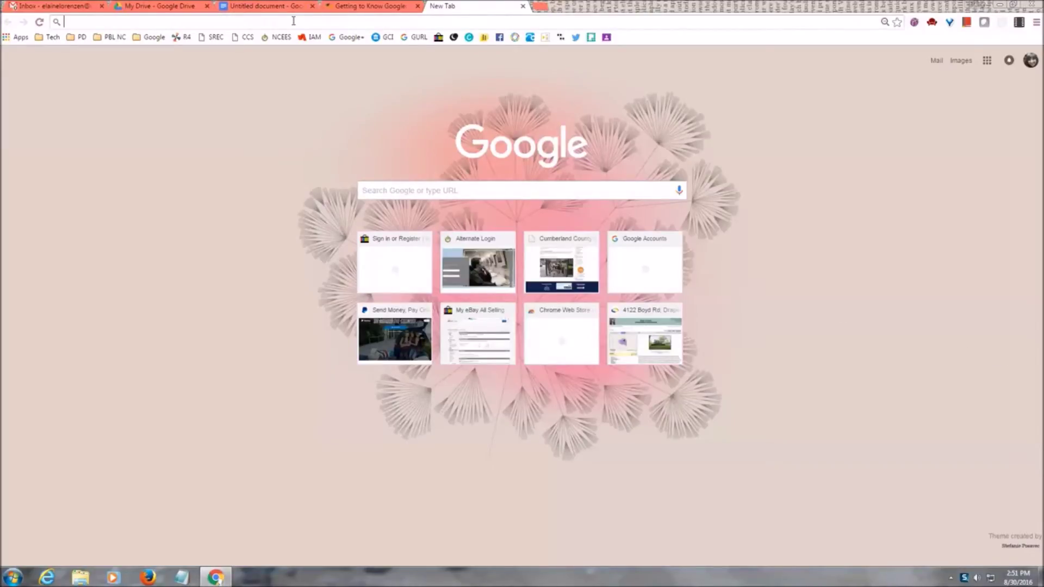
pyautogui.write('ngram viewer')
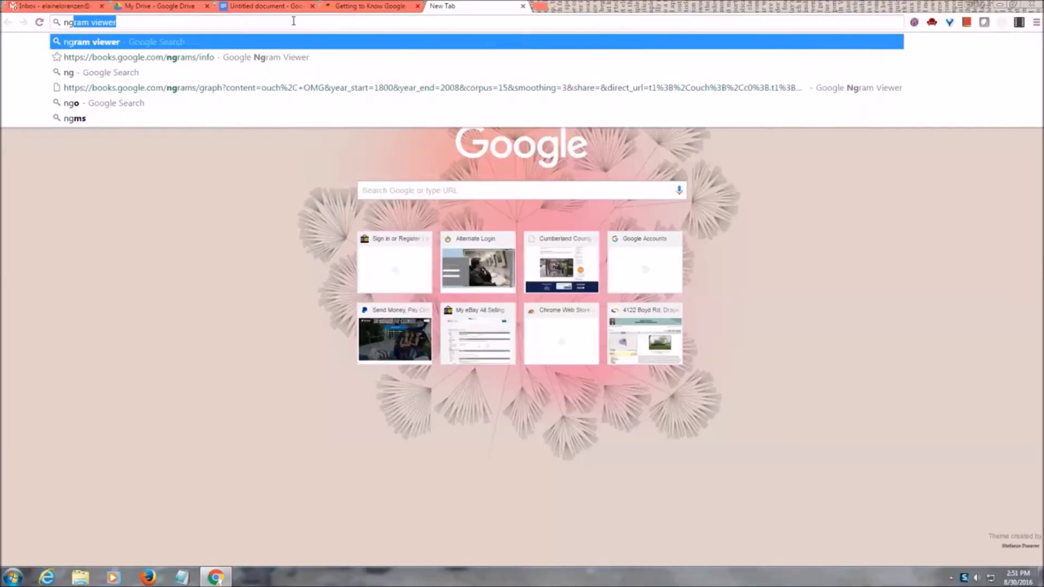
pyautogui.press('Return')
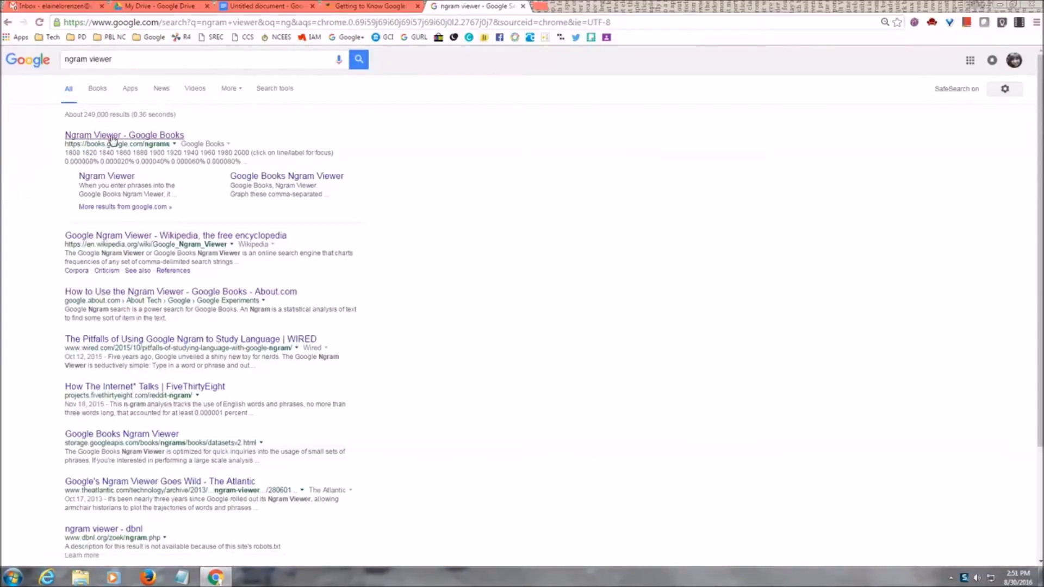
pyautogui.click(113, 137)
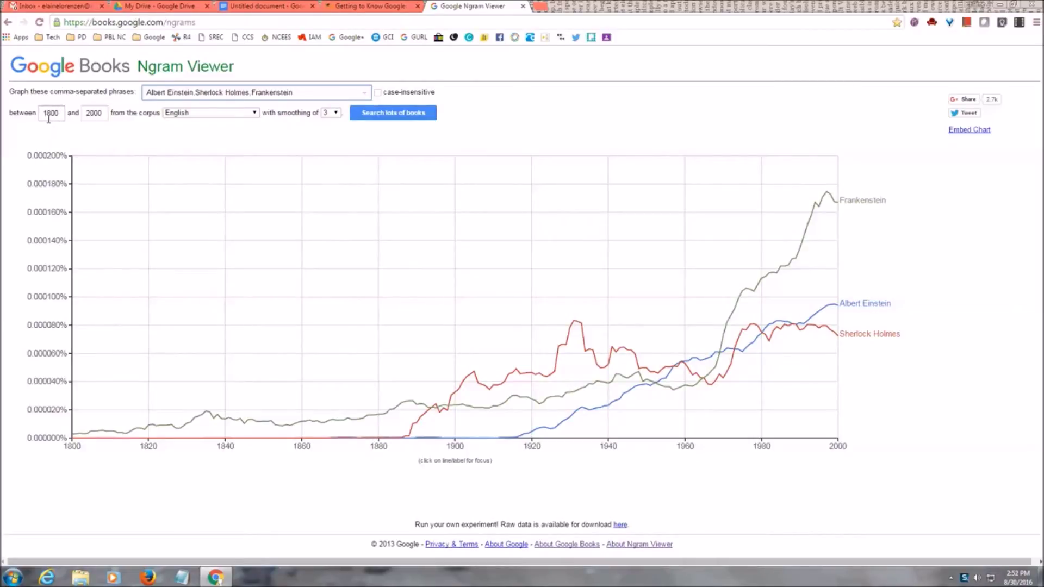
# Step: Set the end year of the graph range to 2008 and look through the available corpora
pyautogui.click(104, 112)
pyautogui.press('BackSpace')
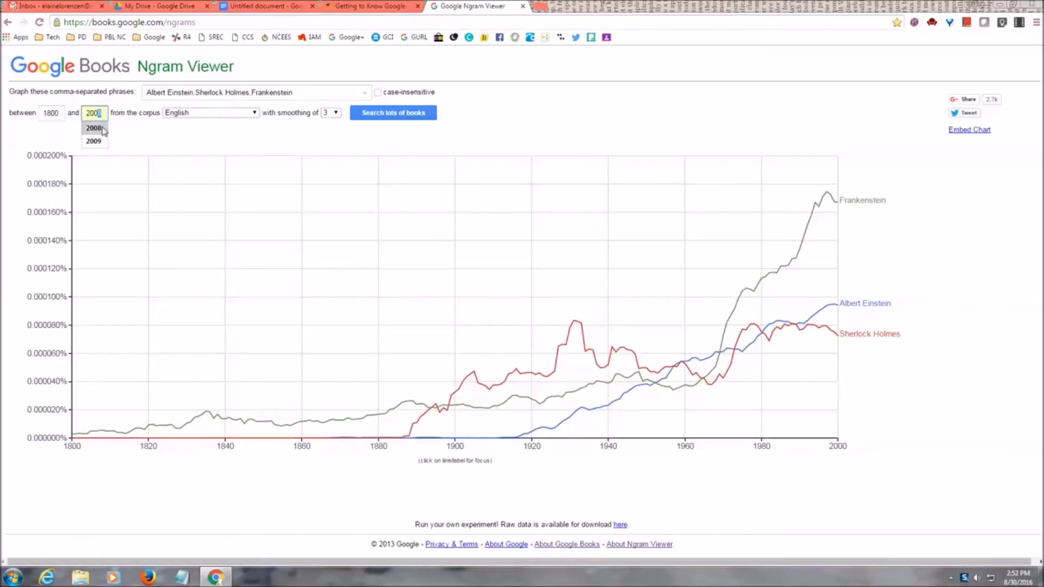
pyautogui.click(102, 129)
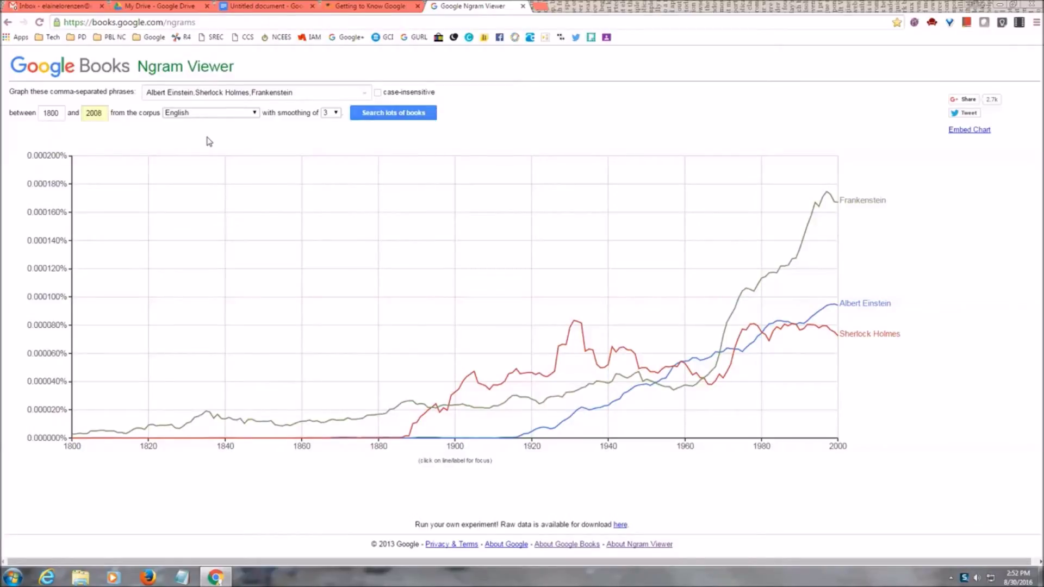
pyautogui.click(255, 114)
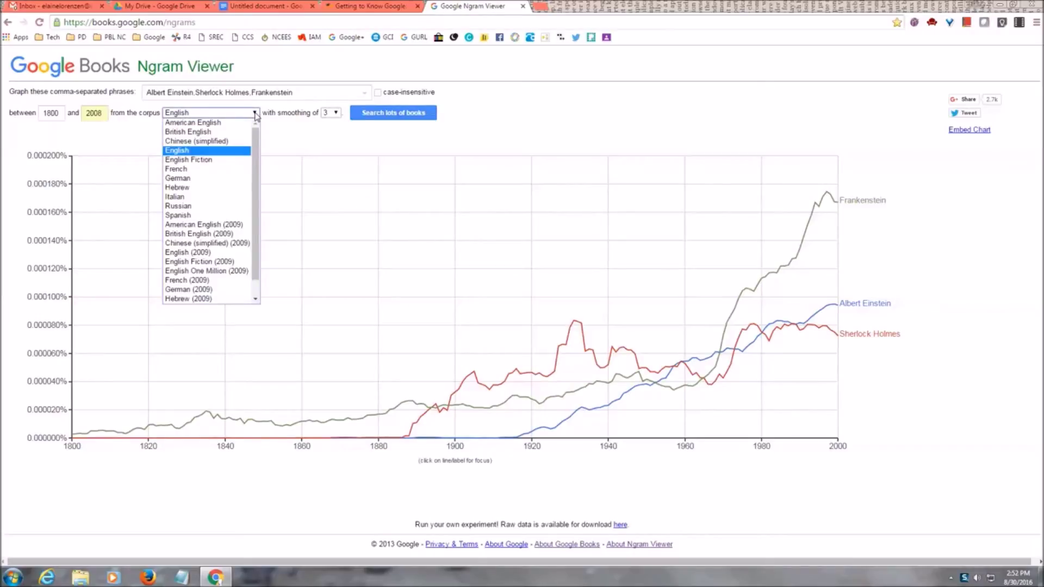
pyautogui.click(276, 134)
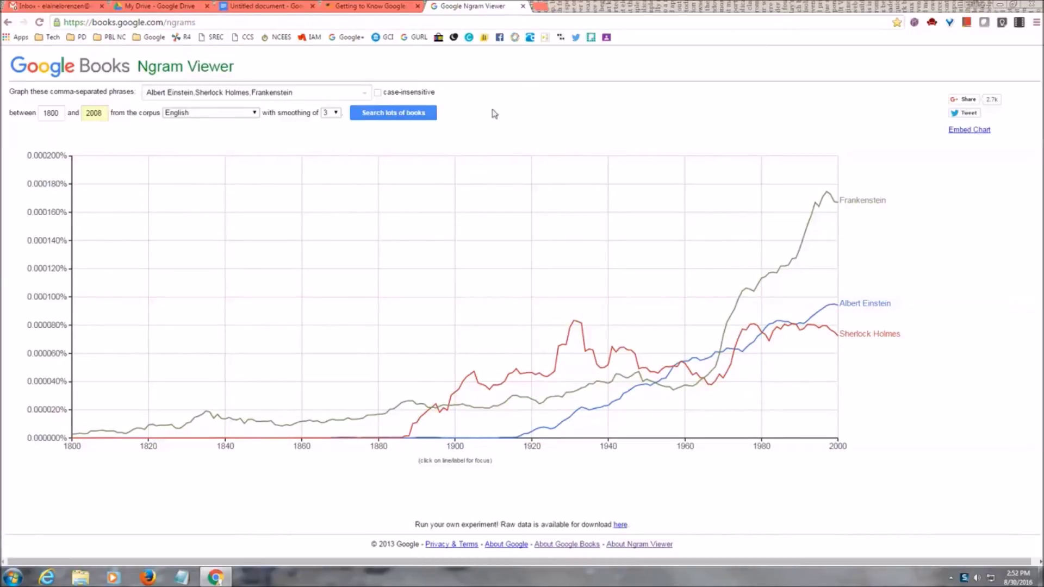
# Step: Replace the sample phrases with "global warming" and graph its use in books
pyautogui.click(318, 94)
pyautogui.press('BackSpace')
pyautogui.press('BackSpace')
pyautogui.press('BackSpace')
pyautogui.press('BackSpace')
pyautogui.press('BackSpace')
pyautogui.press('BackSpace')
pyautogui.press('BackSpace')
pyautogui.press('BackSpace')
pyautogui.press('BackSpace')
pyautogui.press('BackSpace')
pyautogui.press('BackSpace')
pyautogui.press('BackSpace')
pyautogui.press('BackSpace')
pyautogui.press('BackSpace')
pyautogui.press('BackSpace')
pyautogui.press('BackSpace')
pyautogui.press('BackSpace')
pyautogui.press('BackSpace')
pyautogui.press('BackSpace')
pyautogui.press('BackSpace')
pyautogui.press('BackSpace')
pyautogui.press('BackSpace')
pyautogui.press('BackSpace')
pyautogui.press('BackSpace')
pyautogui.press('BackSpace')
pyautogui.press('BackSpace')
pyautogui.press('BackSpace')
pyautogui.press('BackSpace')
pyautogui.press('BackSpace')
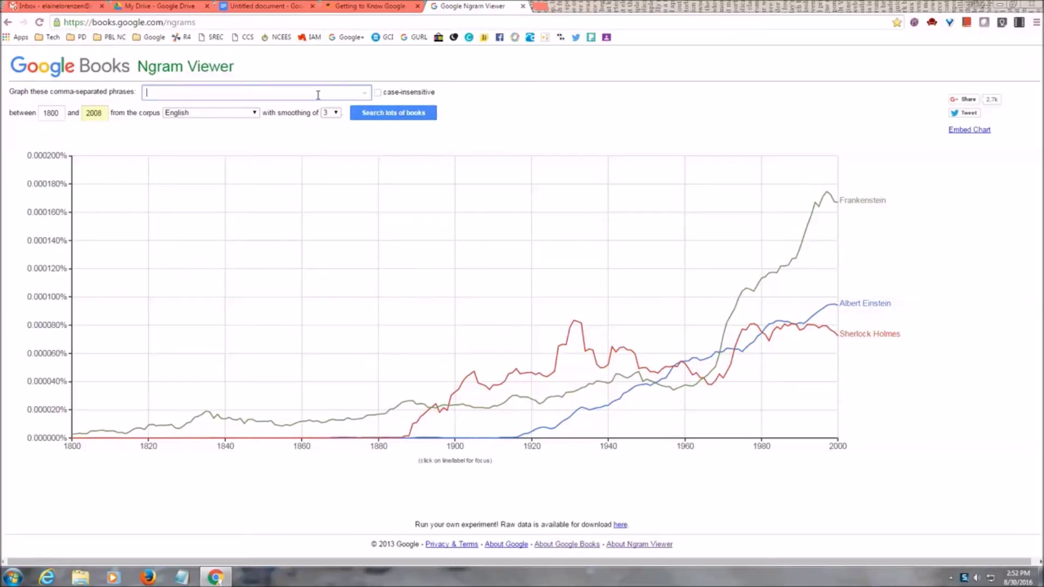
pyautogui.write('global warming')
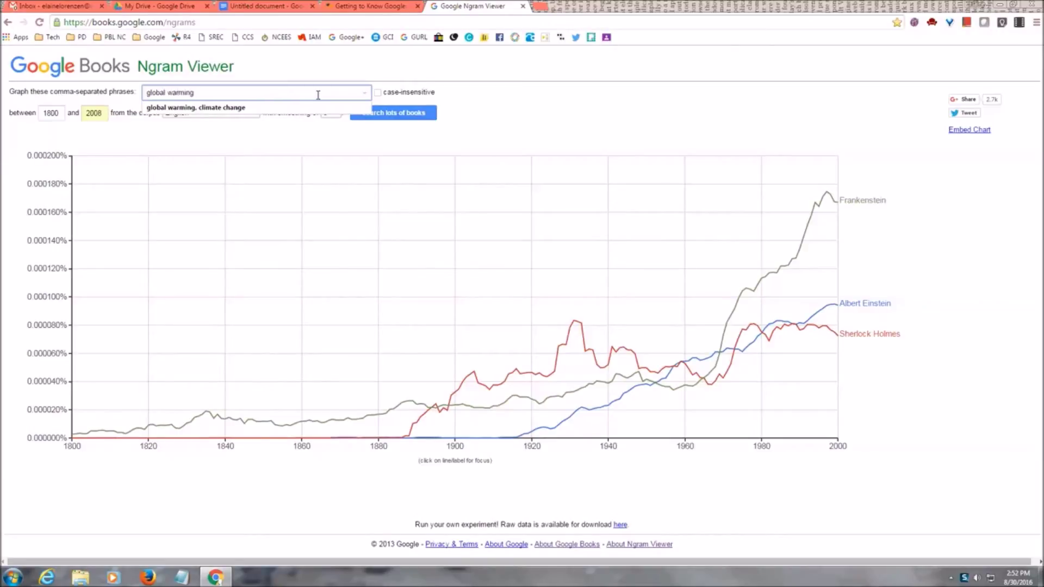
pyautogui.click(517, 129)
pyautogui.click(400, 116)
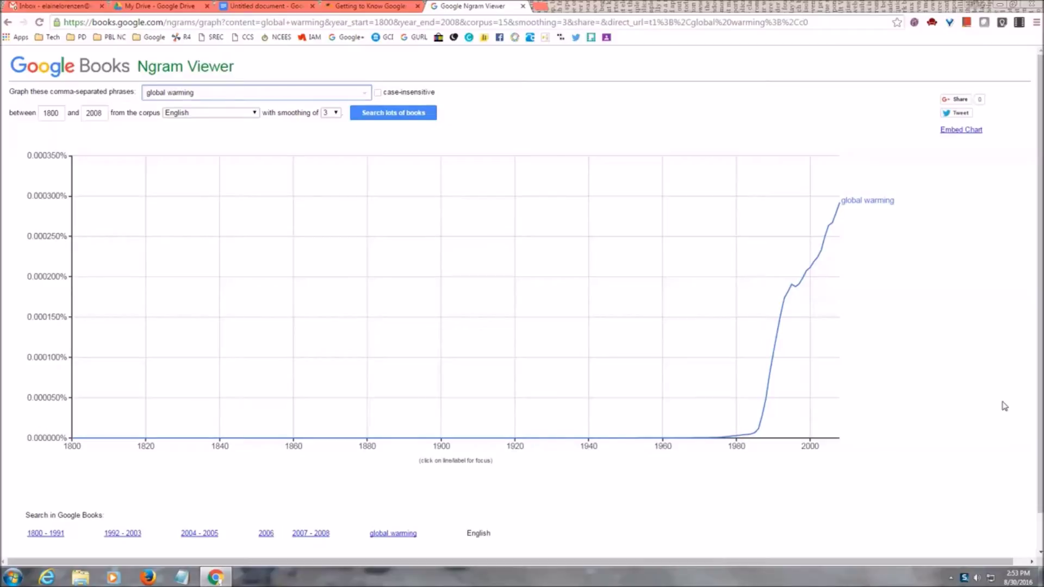
# Step: Add "climate change" as a second comma-separated phrase, graph it against "global warming" and inspect the yearly values of both lines
pyautogui.click(214, 95)
pyautogui.write(',')
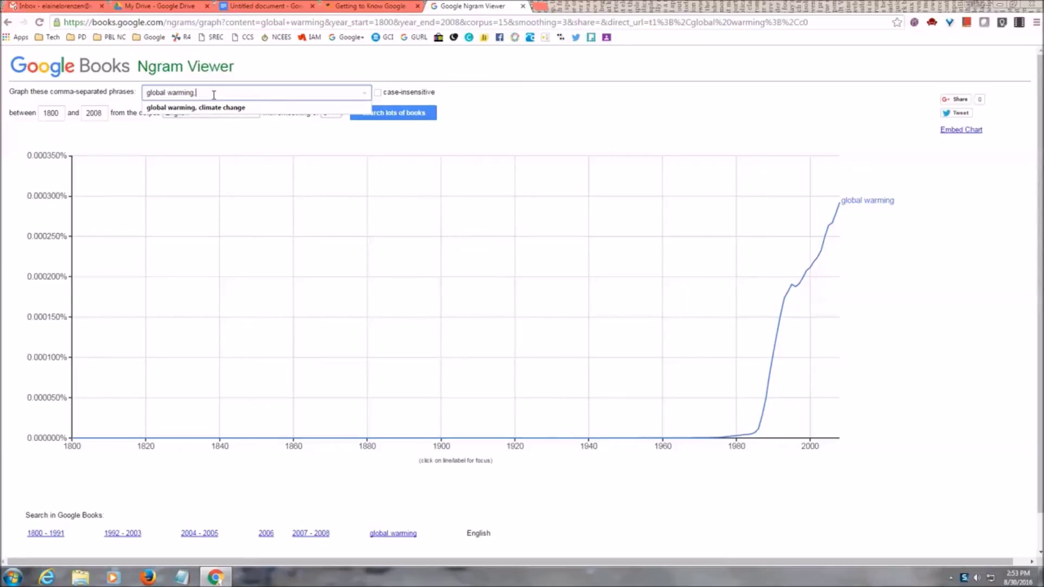
pyautogui.write('clim')
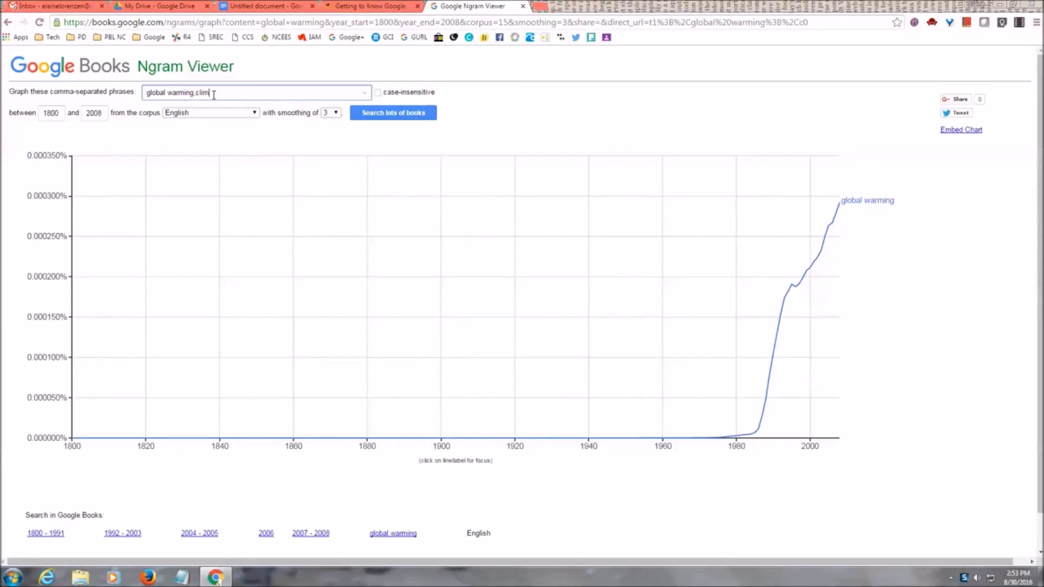
pyautogui.write('ate change')
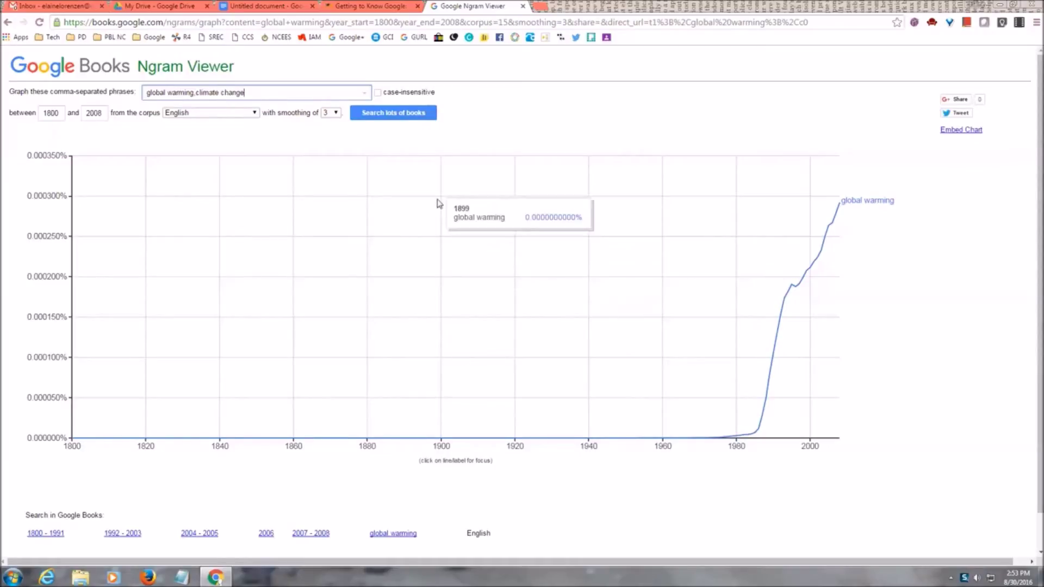
pyautogui.click(400, 117)
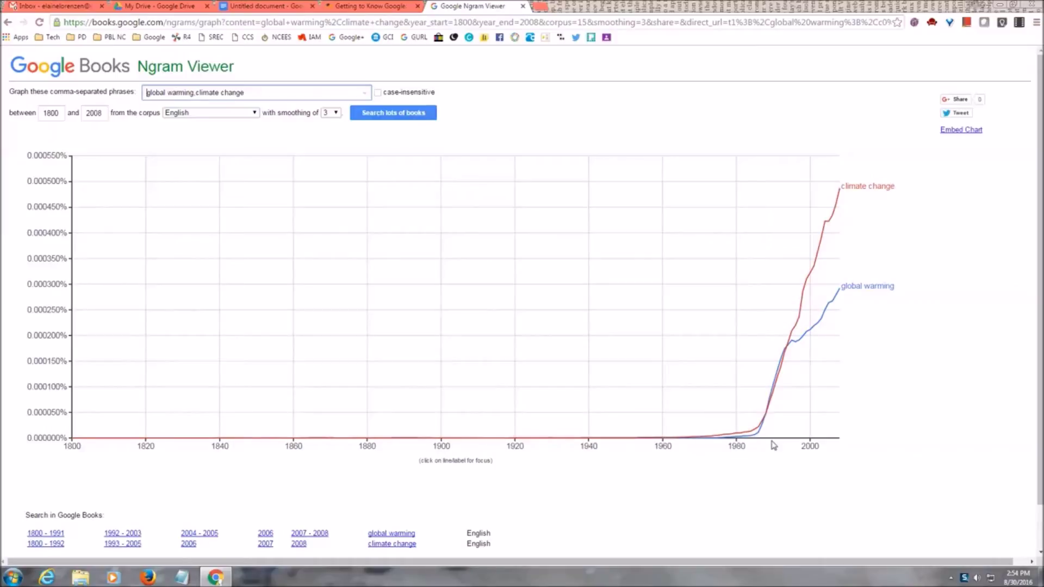
pyautogui.moveTo(777, 383)
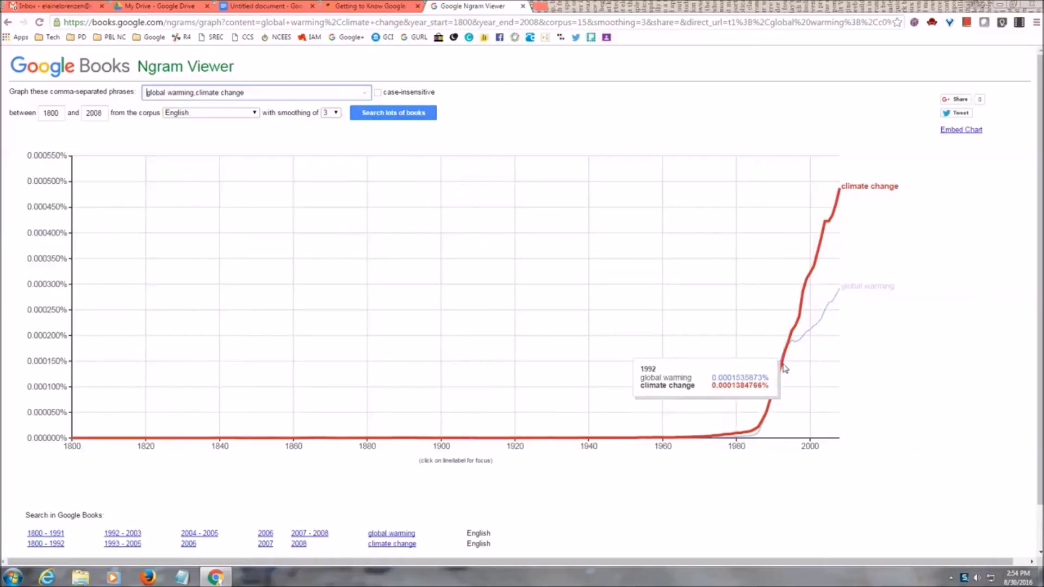
pyautogui.moveTo(840, 296)
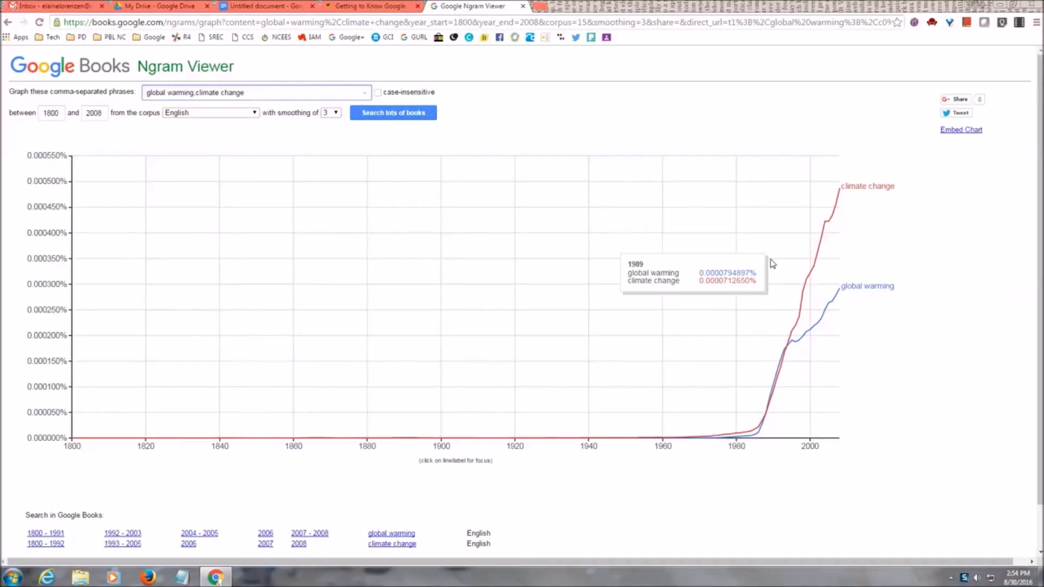
# Step: Replace the phrases with "ouch, OMG" and graph the two words against each other
pyautogui.click(265, 90)
pyautogui.press('BackSpace')
pyautogui.press('BackSpace')
pyautogui.press('BackSpace')
pyautogui.press('BackSpace')
pyautogui.press('BackSpace')
pyautogui.press('BackSpace')
pyautogui.press('BackSpace')
pyautogui.press('BackSpace')
pyautogui.press('BackSpace')
pyautogui.press('BackSpace')
pyautogui.press('BackSpace')
pyautogui.press('BackSpace')
pyautogui.press('BackSpace')
pyautogui.press('BackSpace')
pyautogui.press('BackSpace')
pyautogui.press('BackSpace')
pyautogui.press('BackSpace')
pyautogui.press('BackSpace')
pyautogui.press('BackSpace')
pyautogui.press('BackSpace')
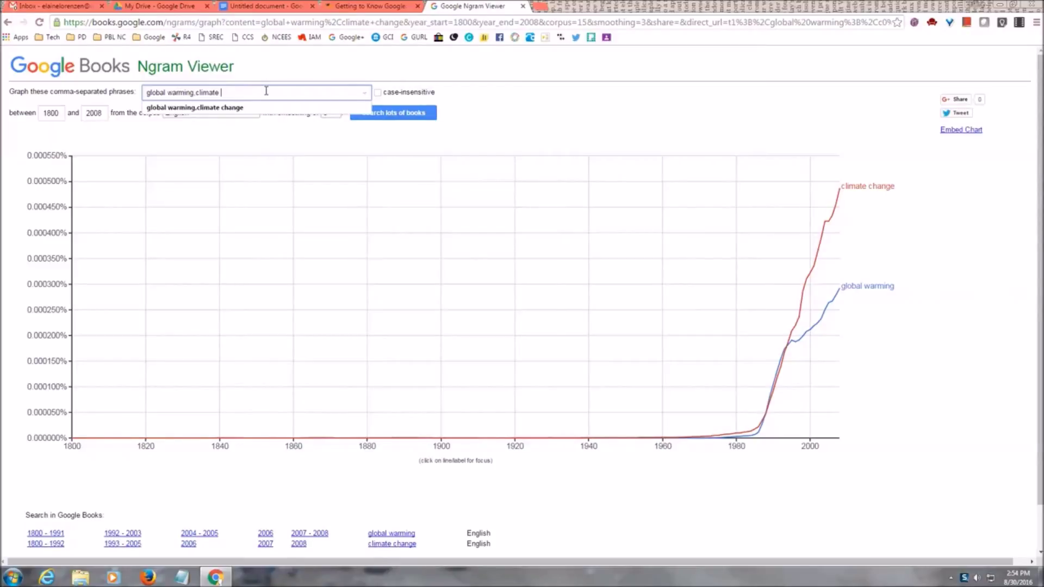
pyautogui.press('BackSpace')
pyautogui.press('BackSpace')
pyautogui.press('BackSpace')
pyautogui.press('BackSpace')
pyautogui.press('BackSpace')
pyautogui.press('BackSpace')
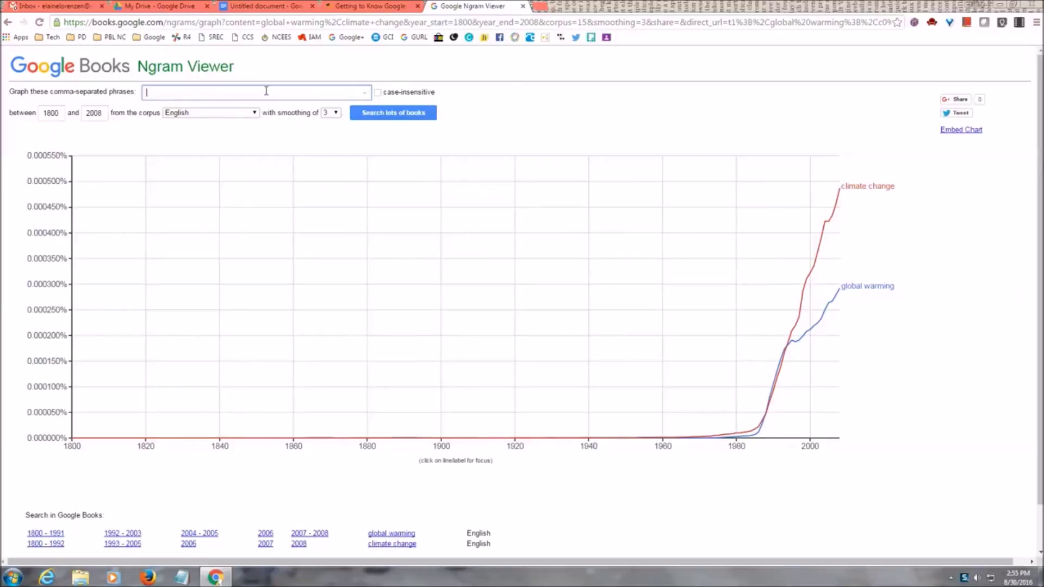
pyautogui.write('ou')
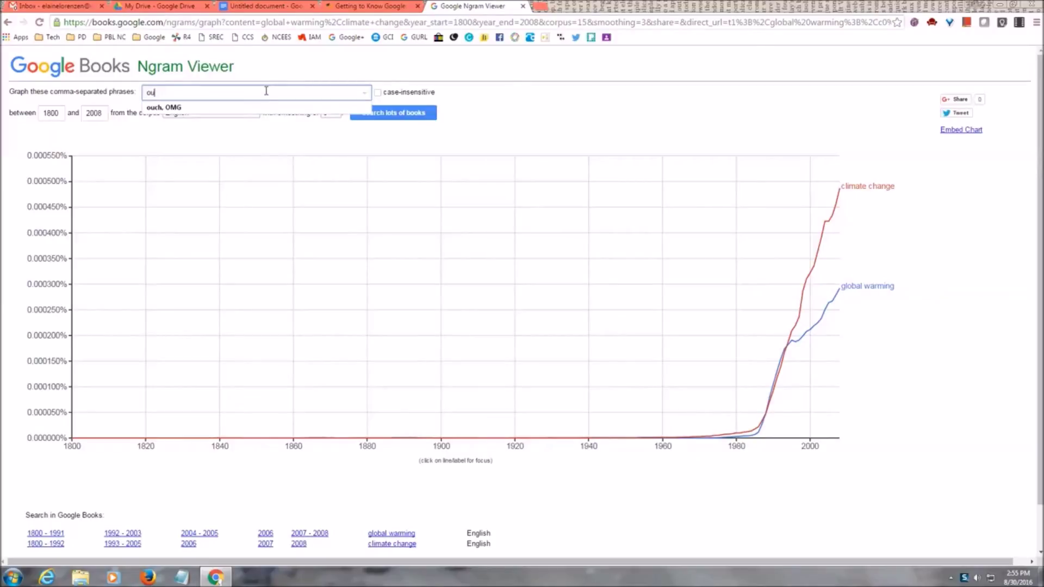
pyautogui.click(193, 108)
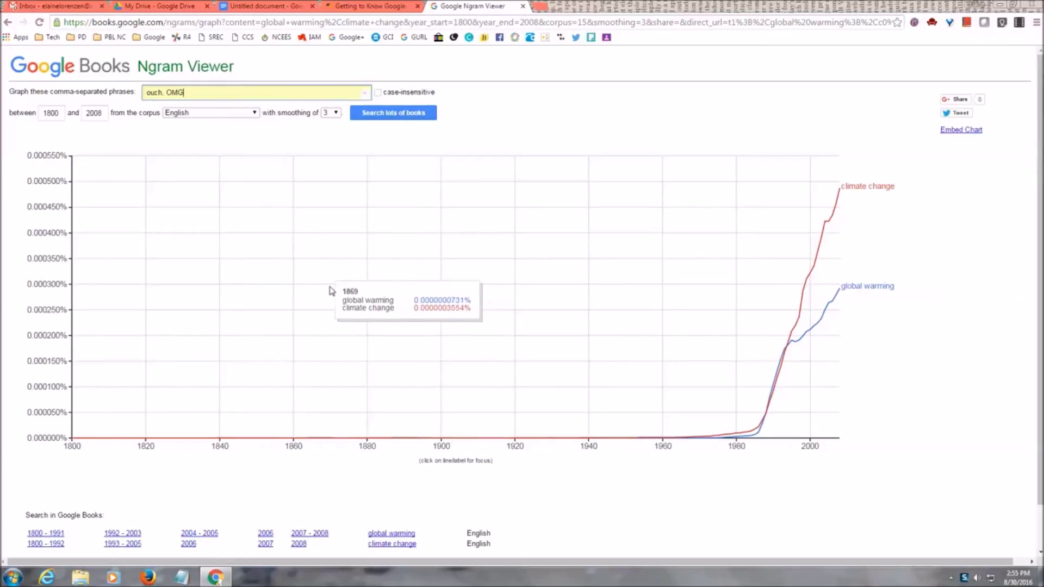
pyautogui.click(387, 115)
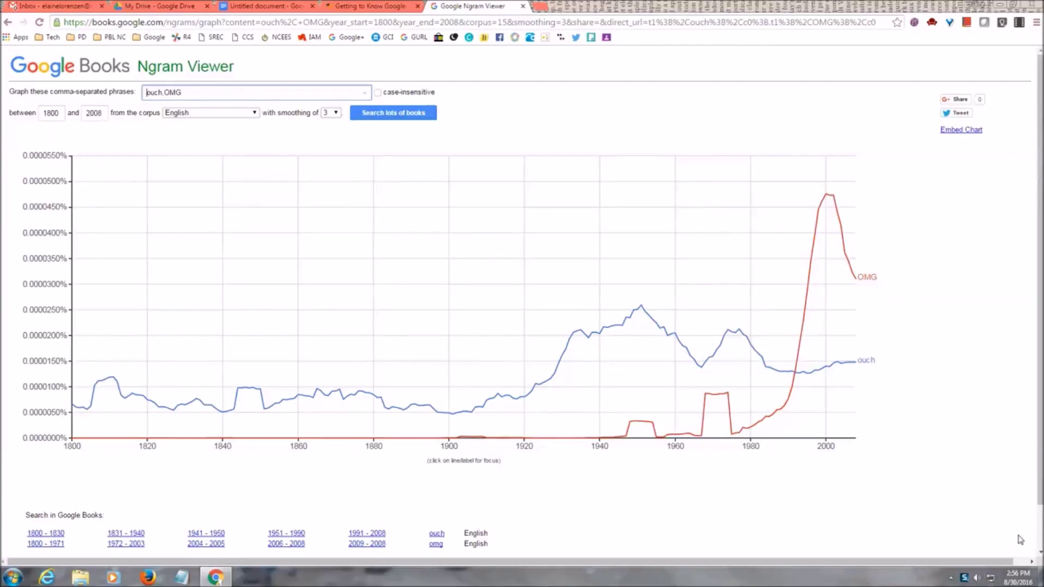
# Step: View the Google Books results for "omg" from the 1800 - 1971 and 2009 - 2008 links, returning to the graph after each
pyautogui.scroll(-1, 1038, 434)
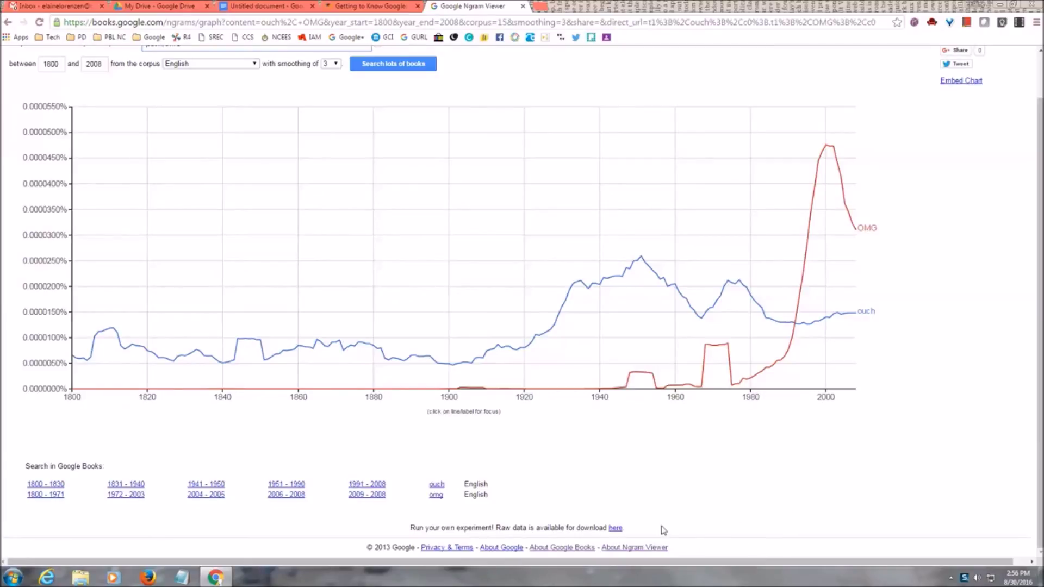
pyautogui.click(48, 495)
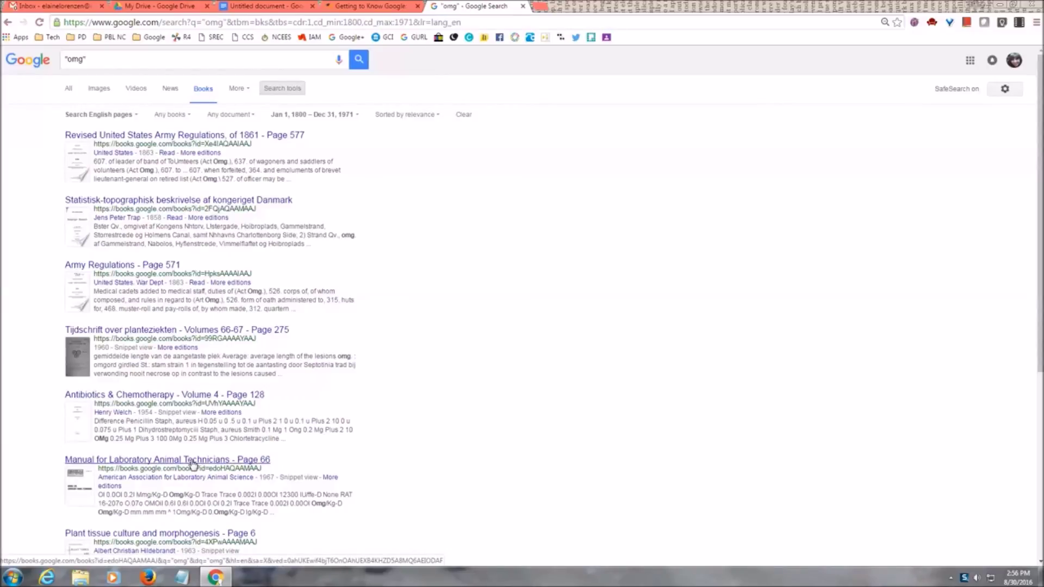
pyautogui.hotkey('alt', 'Left')
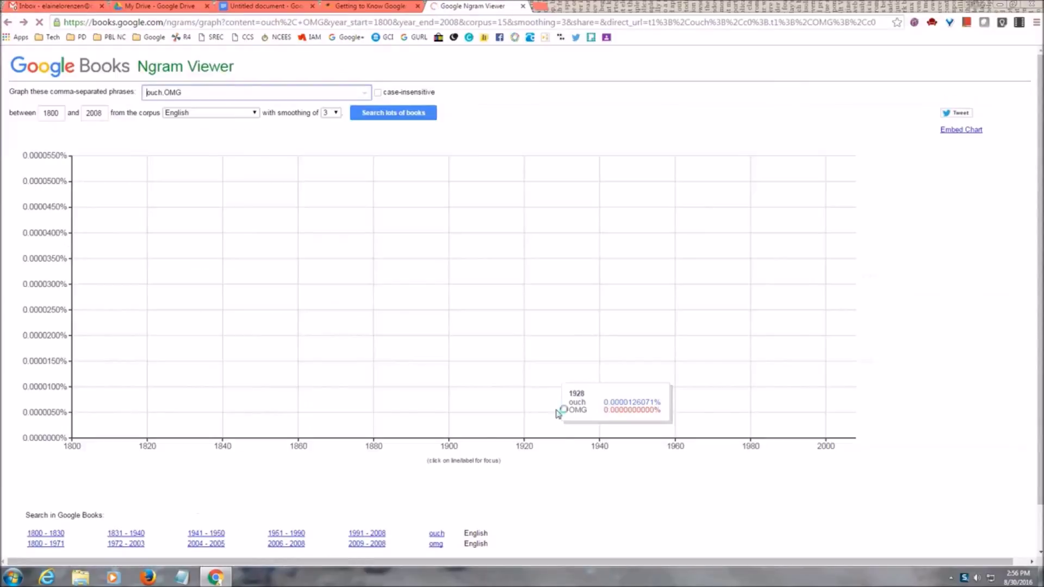
pyautogui.click(363, 545)
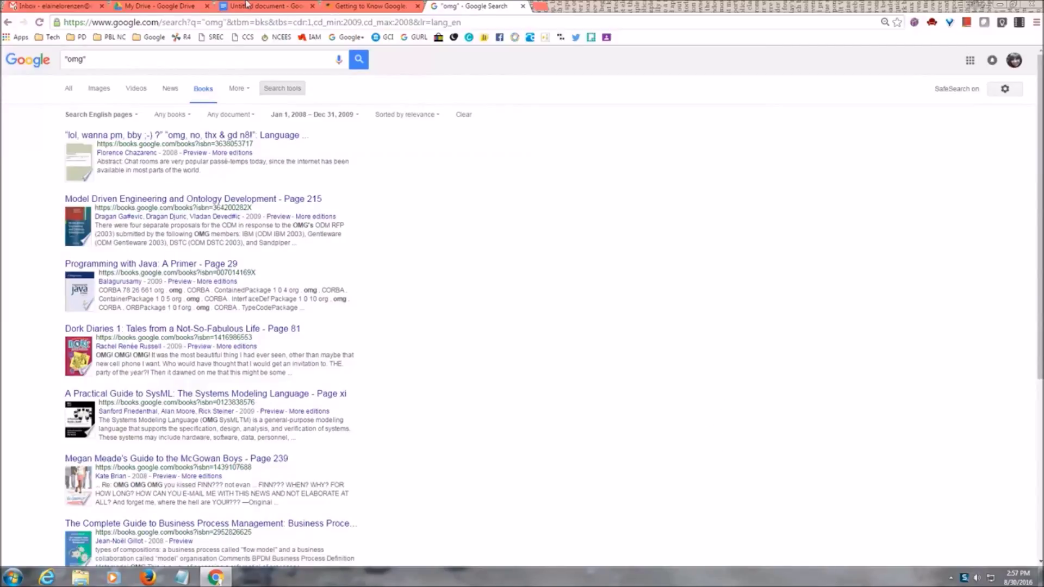
pyautogui.click(9, 24)
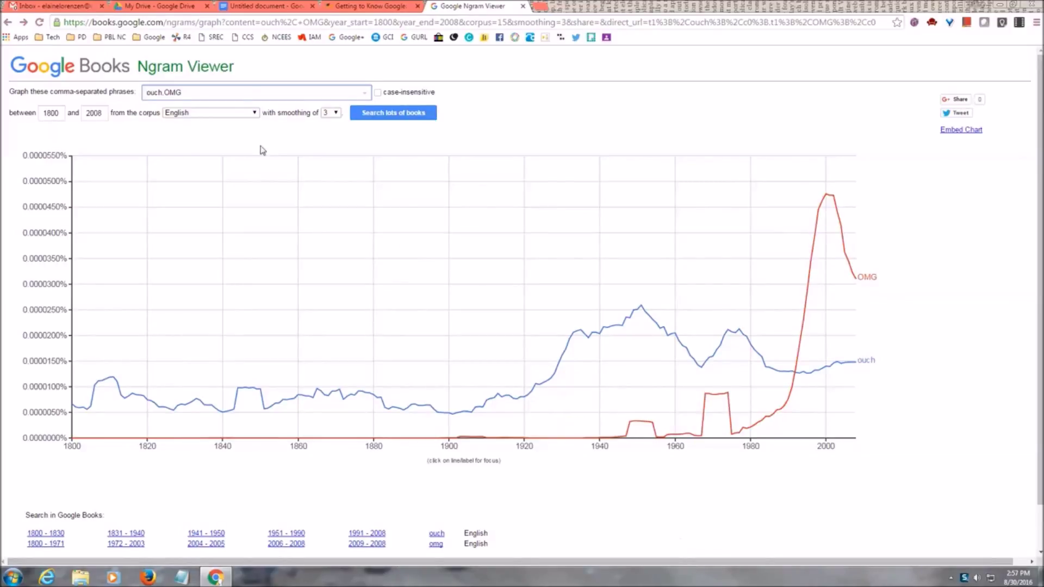
# Step: Replace the phrases with "contrast_NOUN, contrast_VERB" and graph the word's use as a noun against its use as a verb
pyautogui.press('BackSpace')
pyautogui.press('BackSpace')
pyautogui.press('BackSpace')
pyautogui.press('BackSpace')
pyautogui.press('BackSpace')
pyautogui.press('BackSpace')
pyautogui.press('BackSpace')
pyautogui.press('BackSpace')
pyautogui.write('c')
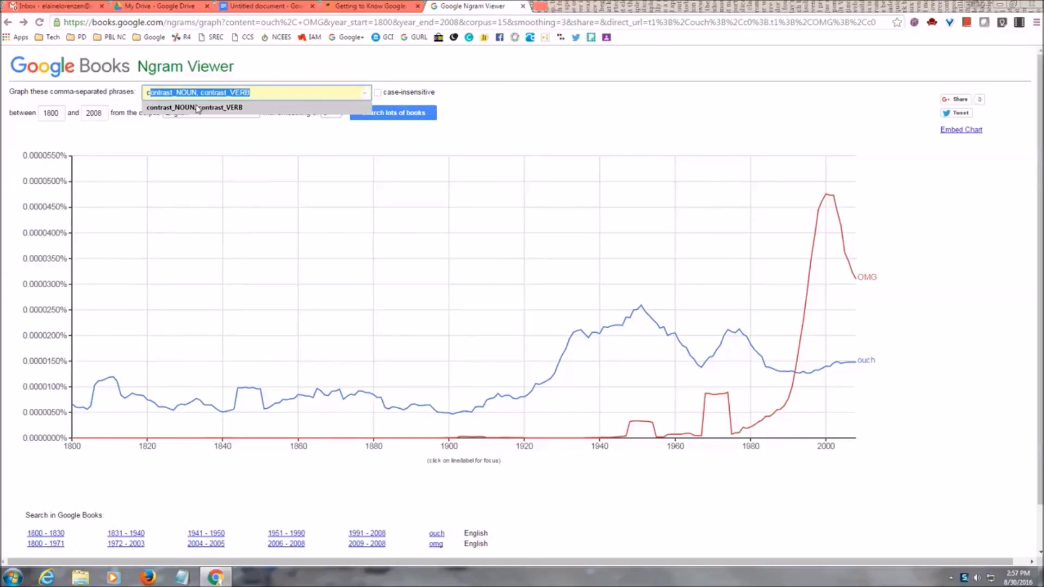
pyautogui.click(197, 107)
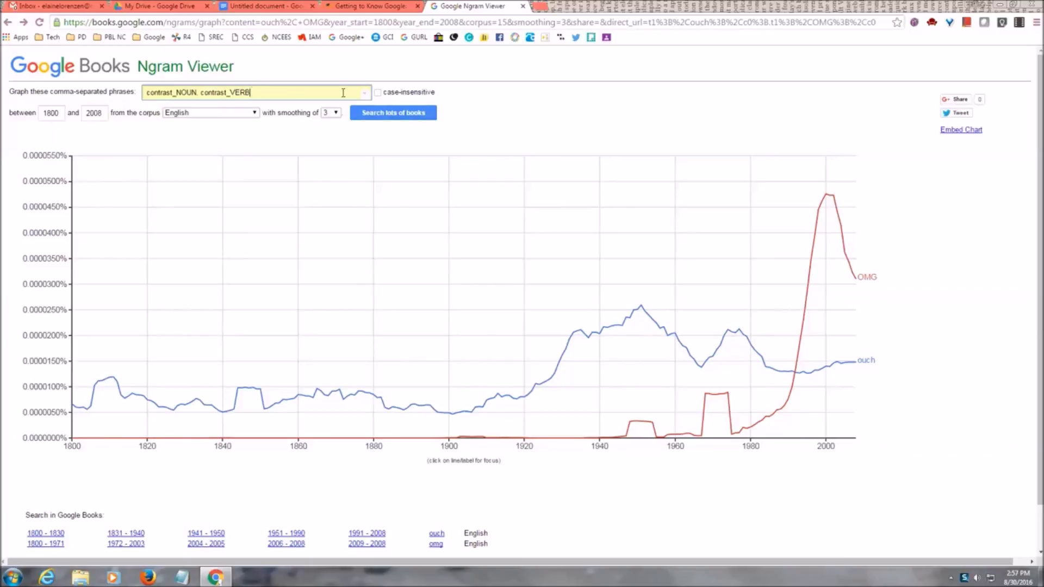
pyautogui.click(374, 113)
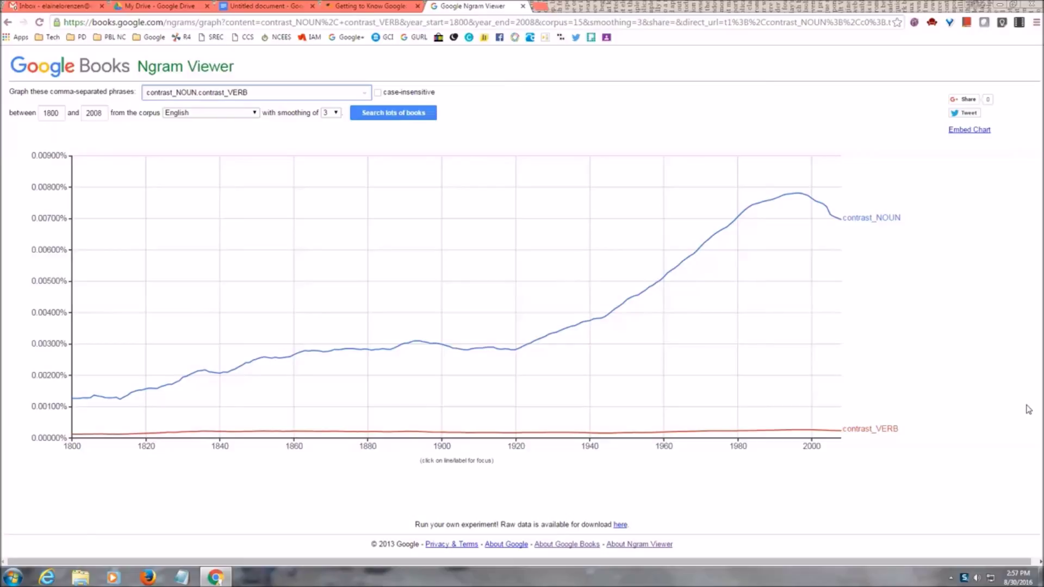
pyautogui.moveTo(797, 207)
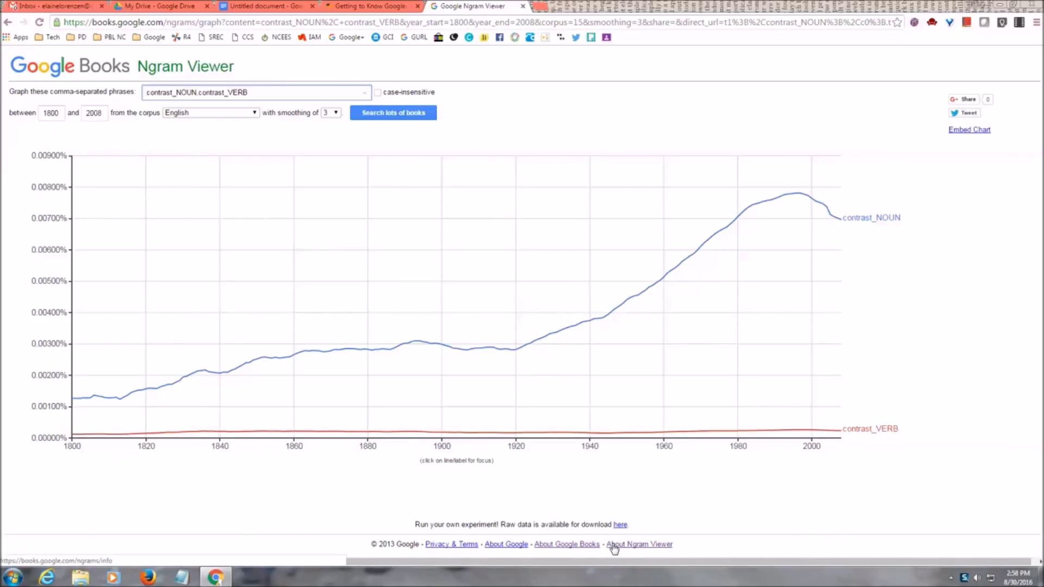
# Step: Open the About Ngram Viewer page and read through the Advanced Usage section on wildcard and inflection searches
pyautogui.click(636, 547)
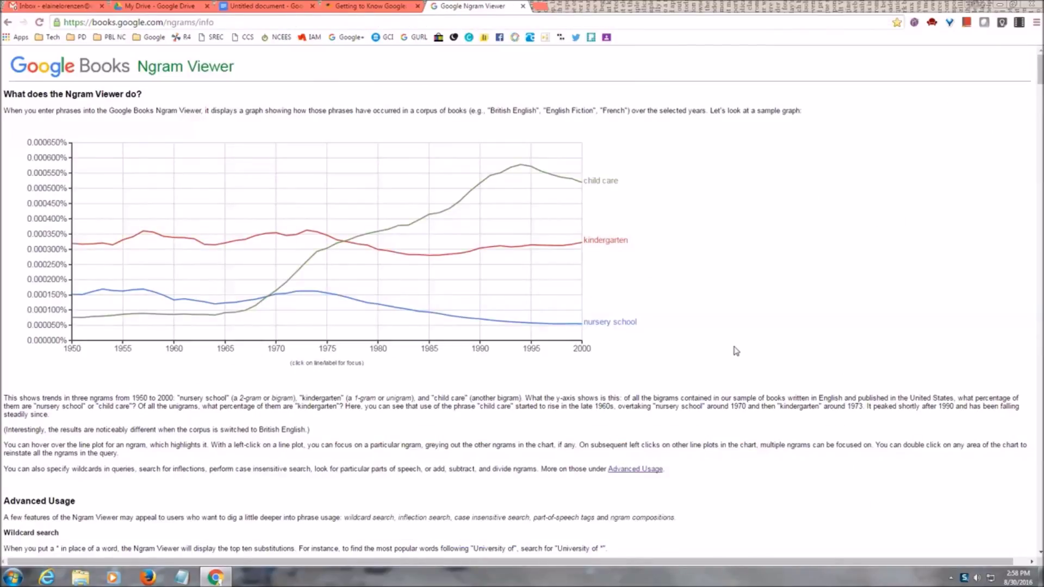
pyautogui.scroll(-3, 736, 364)
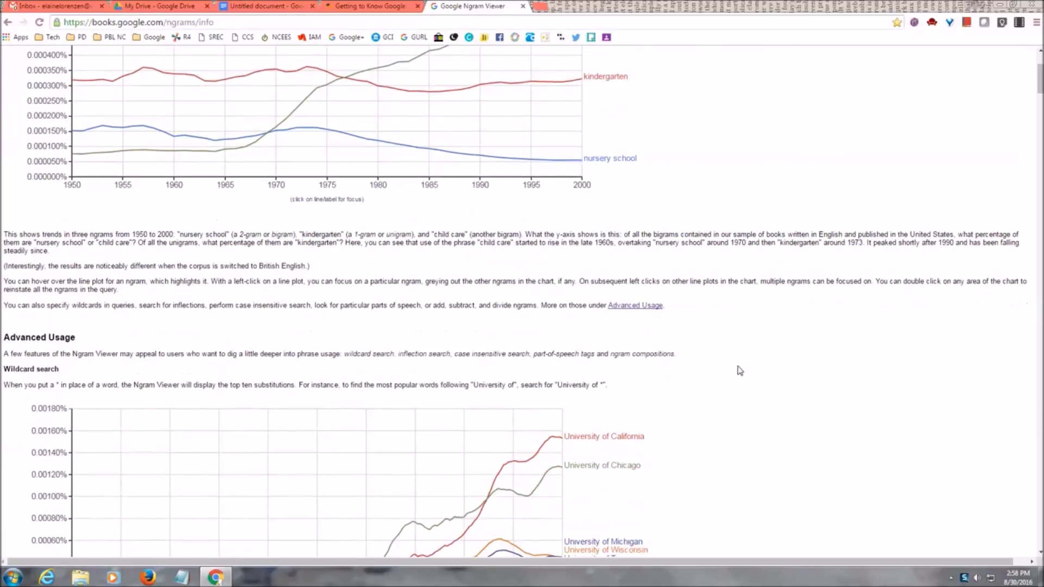
pyautogui.scroll(-2, 739, 371)
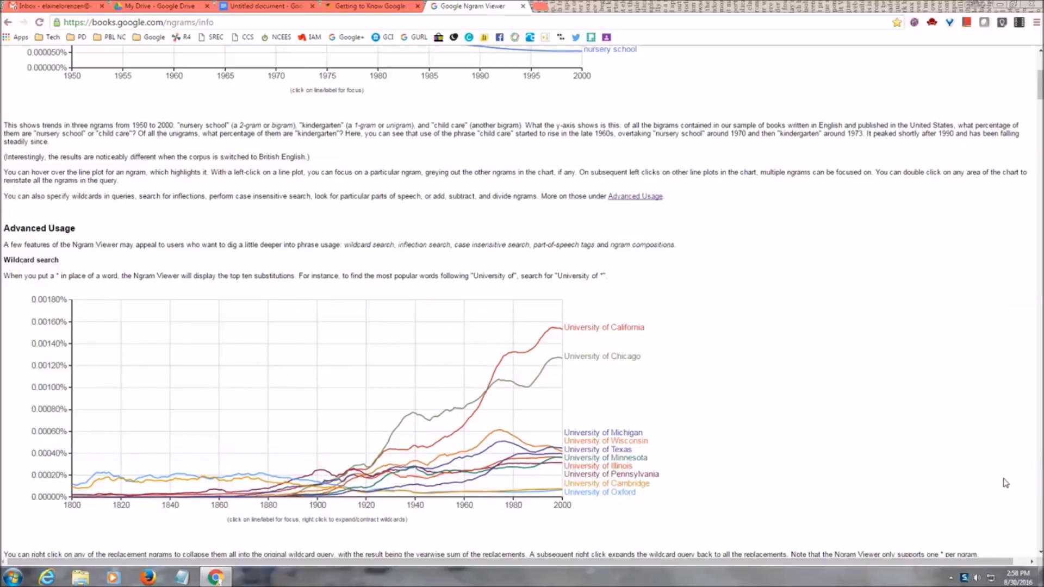
pyautogui.scroll(-3, 925, 482)
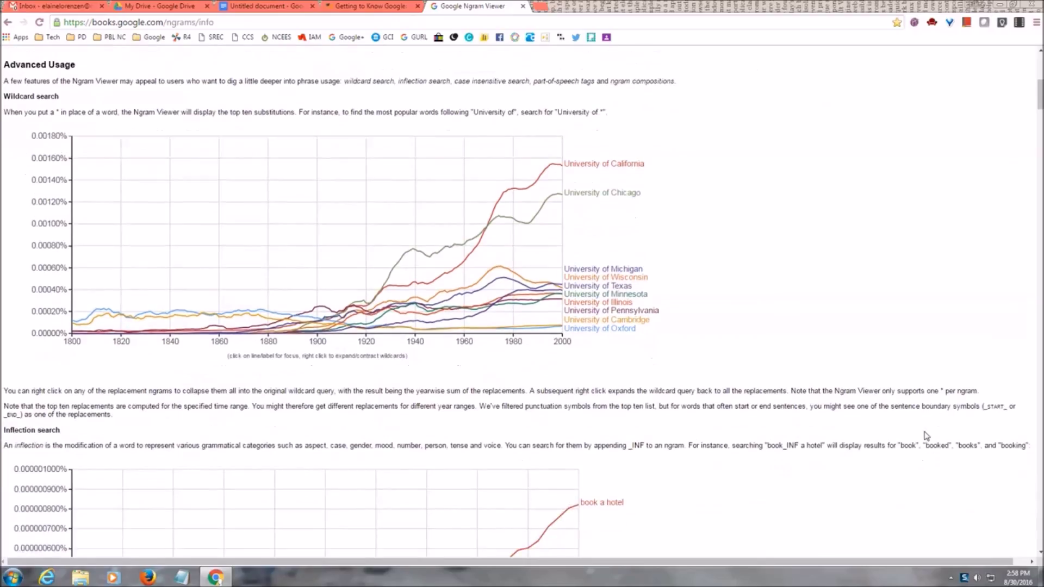
# Step: Read on through the Advanced Usage examples for inflection search, case-insensitive search and part-of-speech tags
pyautogui.scroll(-2, 915, 451)
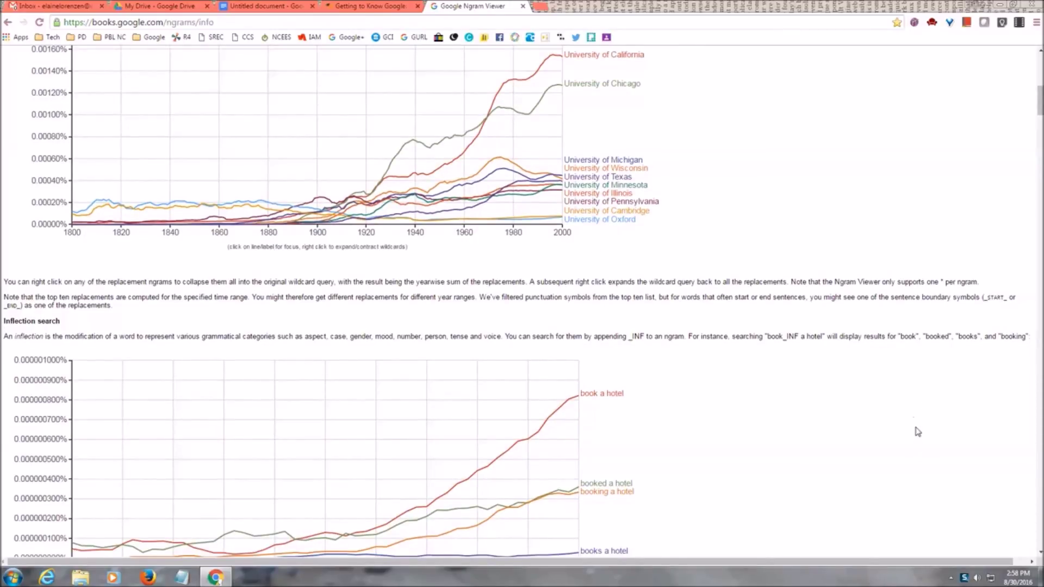
pyautogui.scroll(-2, 918, 429)
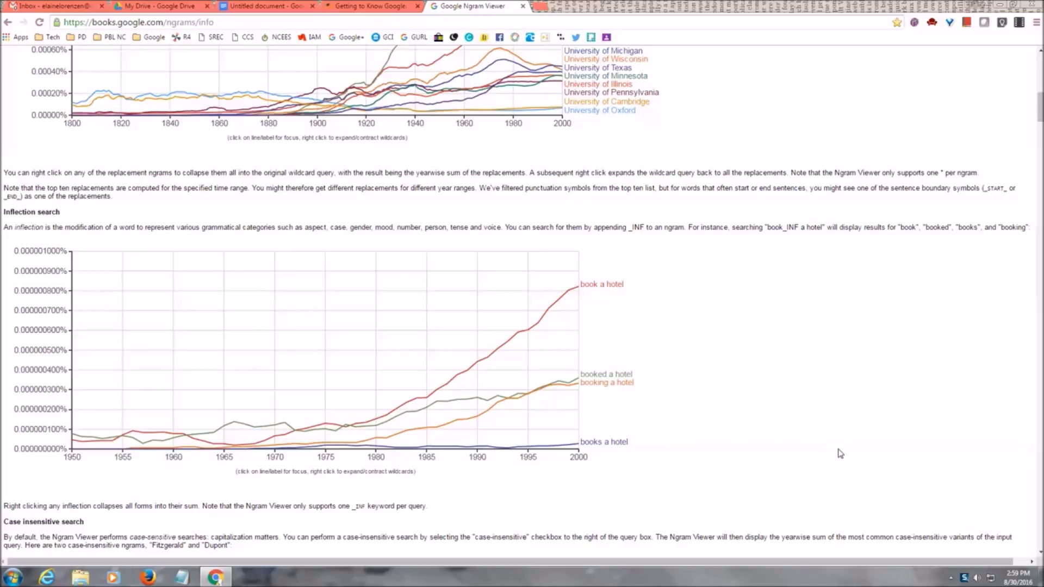
pyautogui.scroll(-4, 842, 453)
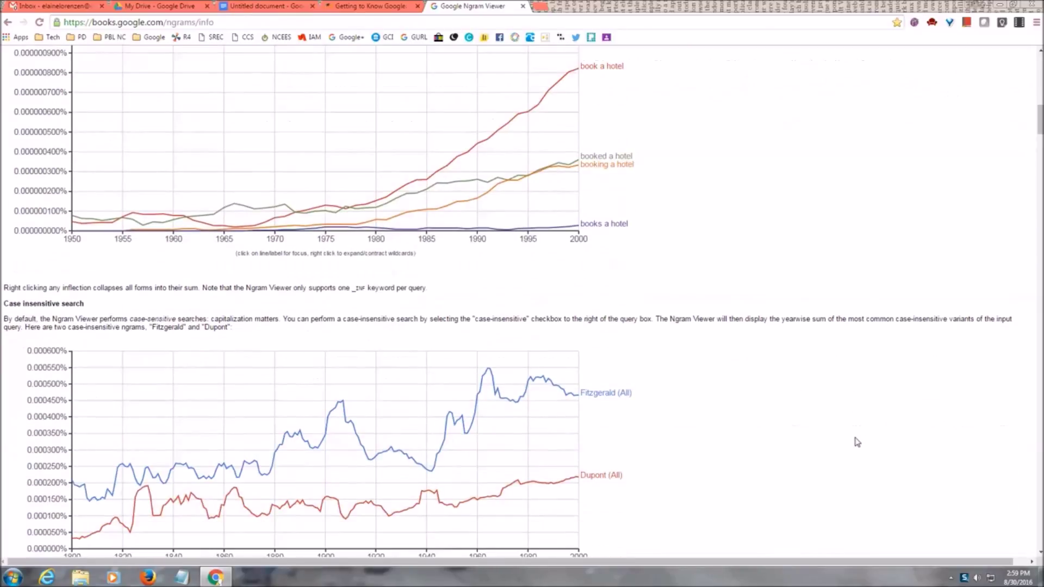
pyautogui.scroll(-2, 857, 442)
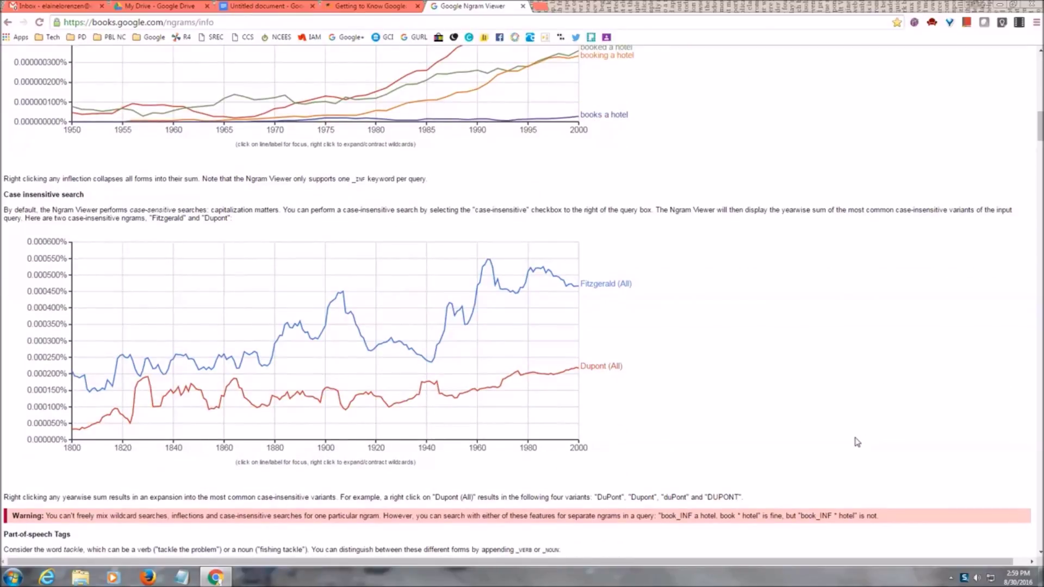
pyautogui.scroll(-3, 856, 442)
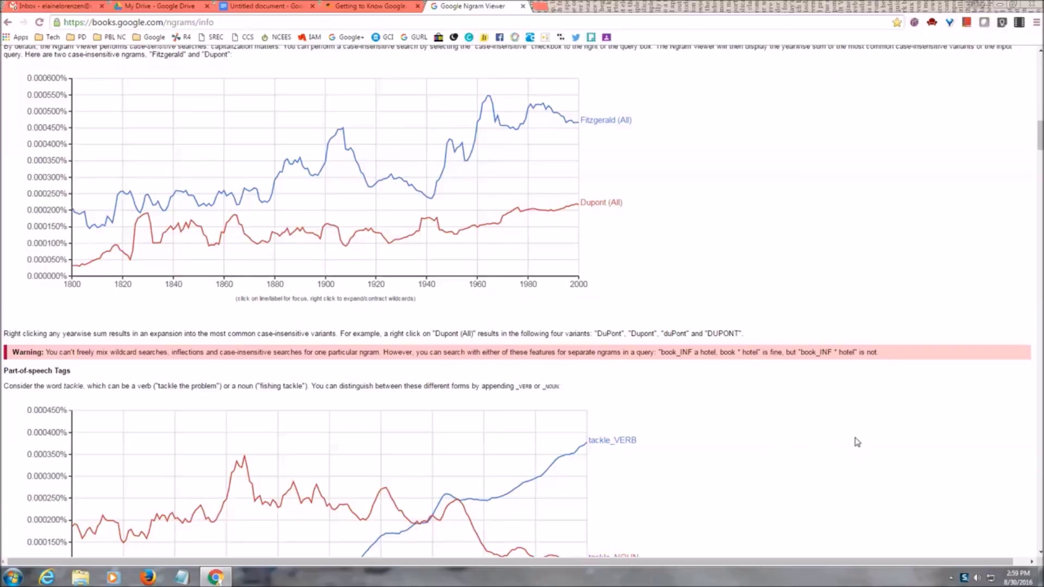
# Step: Look back over the introductory sample graph on the information page and return to the contrast_NOUN and contrast_VERB graph
pyautogui.scroll(15, 857, 442)
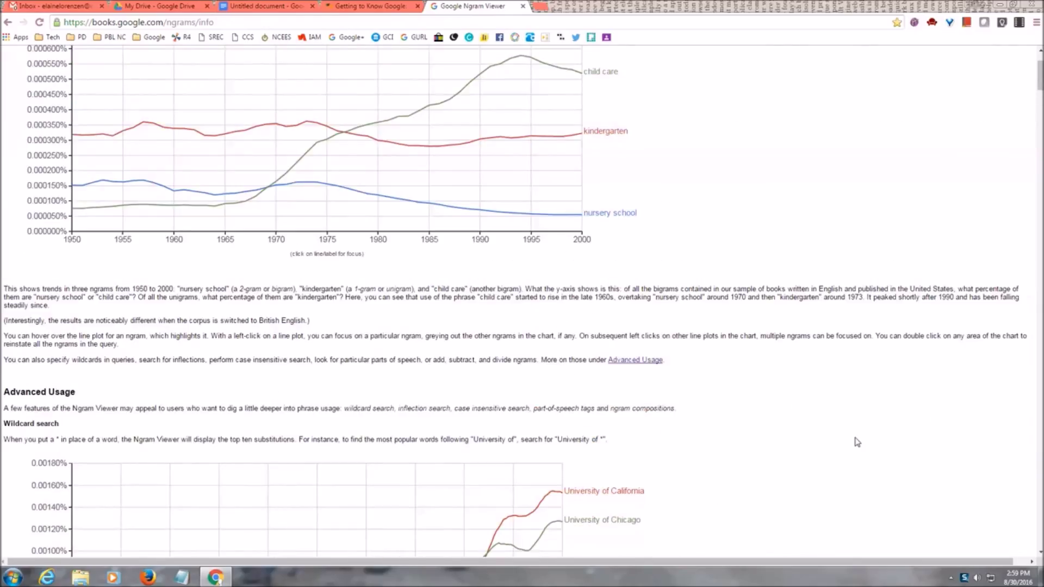
pyautogui.scroll(2, 856, 442)
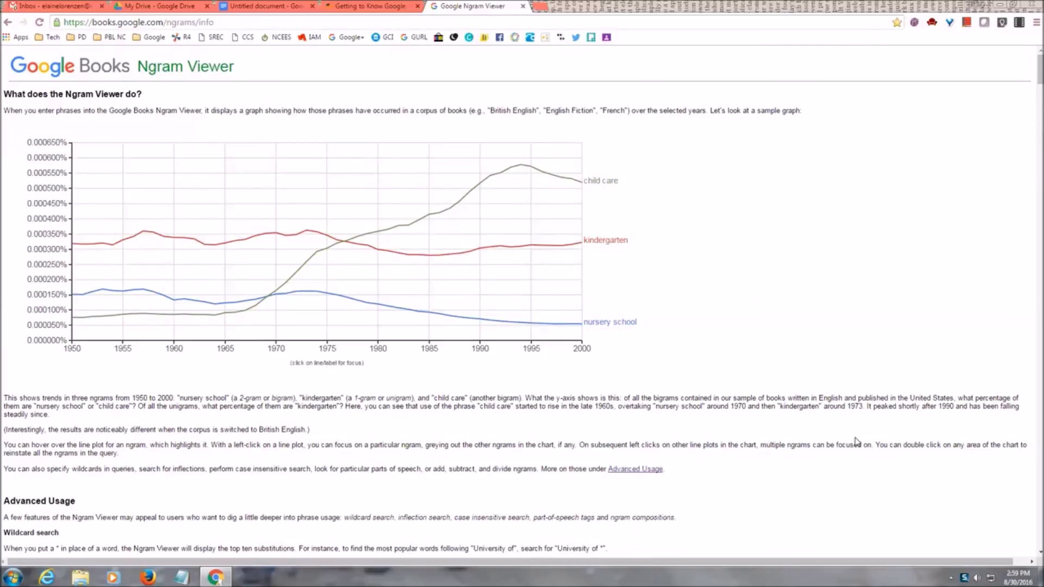
pyautogui.click(8, 22)
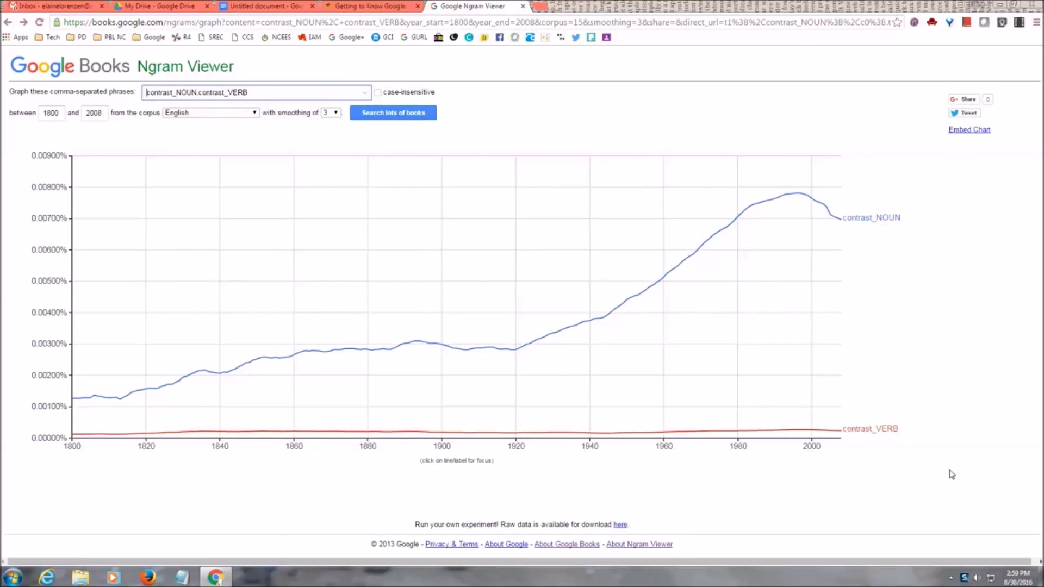
pyautogui.click(950, 578)
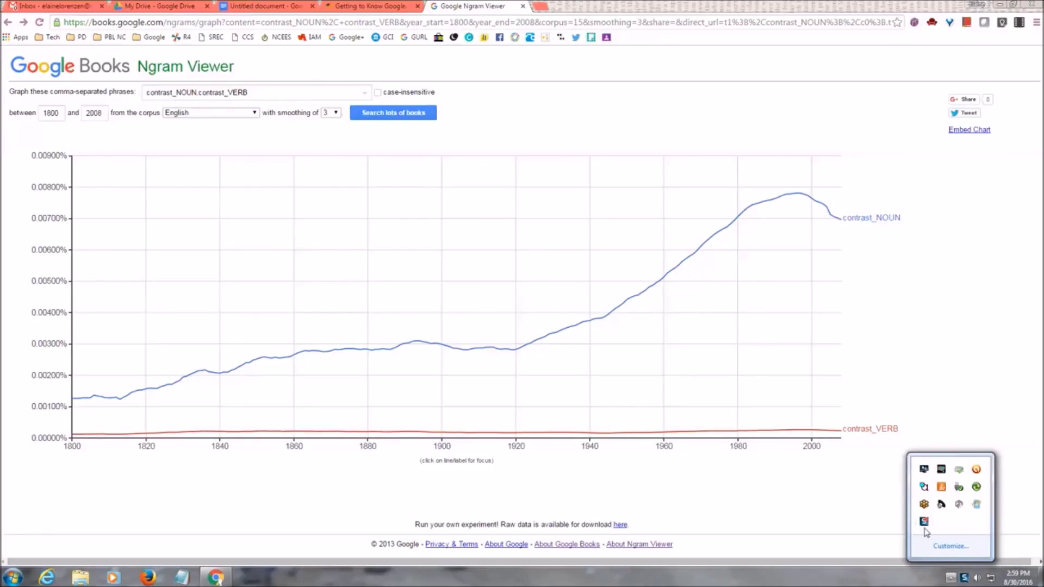